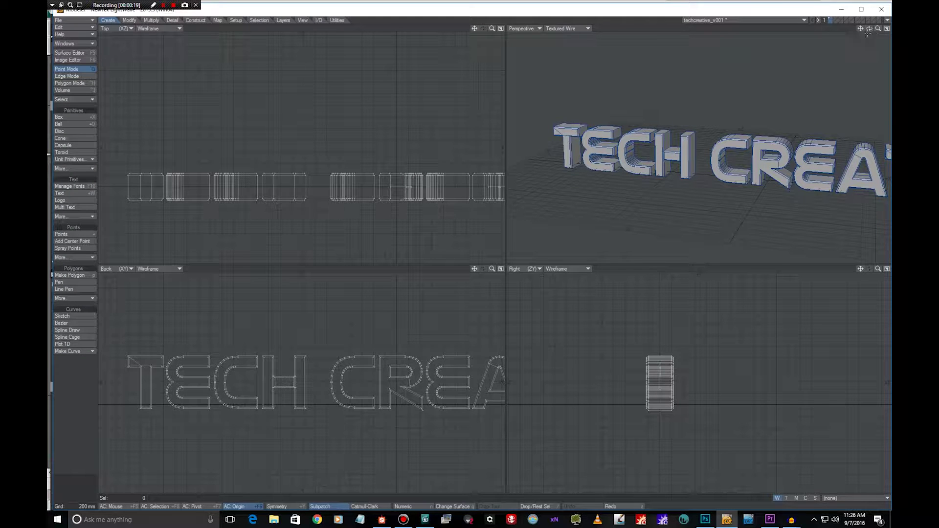
# - Zoom and orbit the views to inspect the extruded 3D TECH CREATIVE text
pyautogui.moveTo(878, 28); pyautogui.dragTo(861, 28)
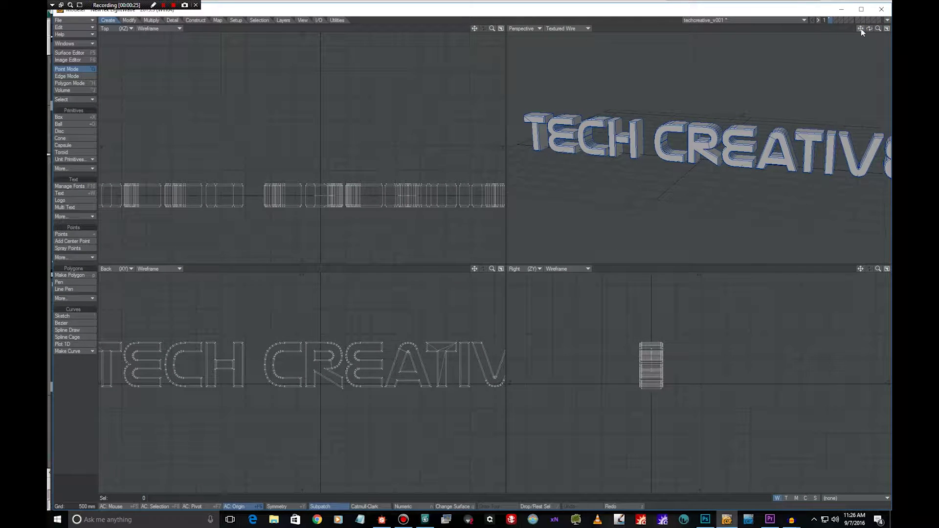
pyautogui.keyDown('alt'); pyautogui.moveTo(681, 59); pyautogui.dragTo(719, 145); pyautogui.keyUp('alt')
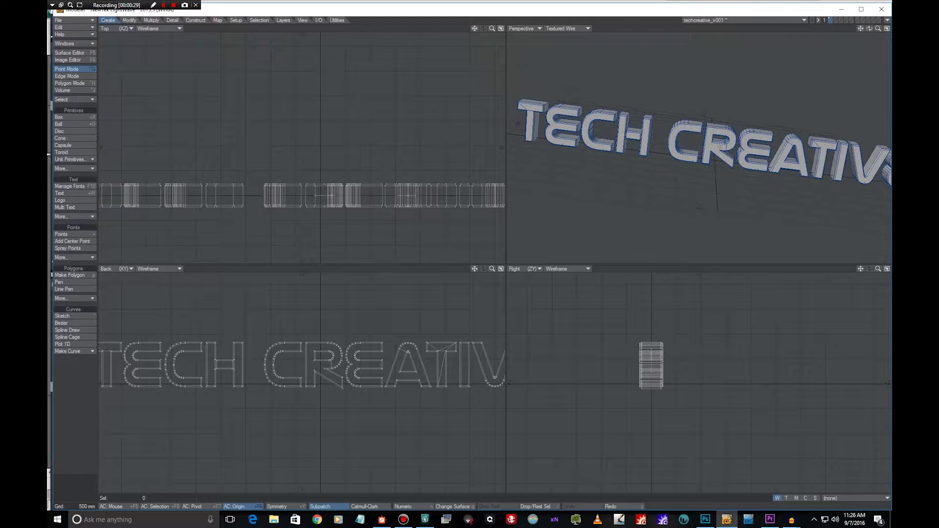
pyautogui.keyDown('alt'); pyautogui.moveTo(742, 99); pyautogui.dragTo(698, 111); pyautogui.keyUp('alt')
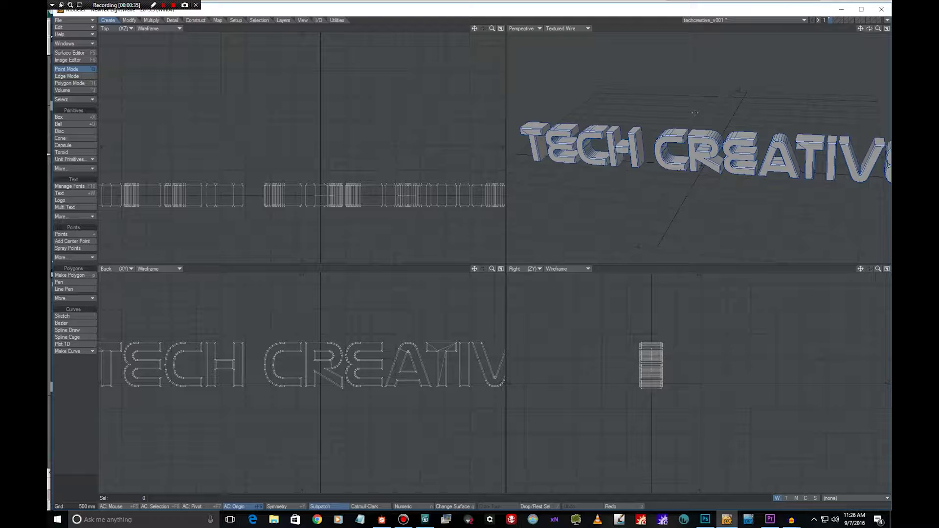
pyautogui.keyDown('alt'); pyautogui.moveTo(687, 115); pyautogui.dragTo(715, 175); pyautogui.keyUp('alt')
pyautogui.keyDown('alt'); pyautogui.moveTo(713, 214); pyautogui.dragTo(704, 205); pyautogui.keyUp('alt')
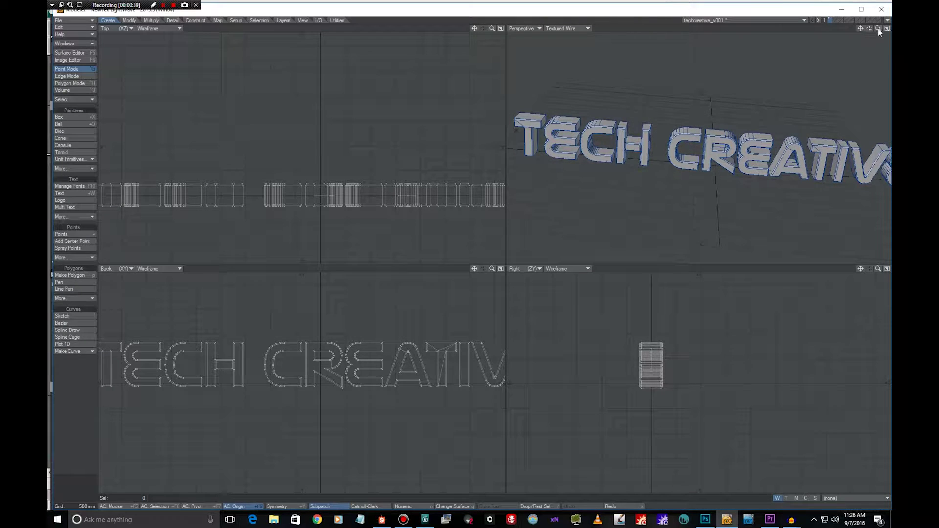
pyautogui.moveTo(878, 29); pyautogui.dragTo(878, 56)
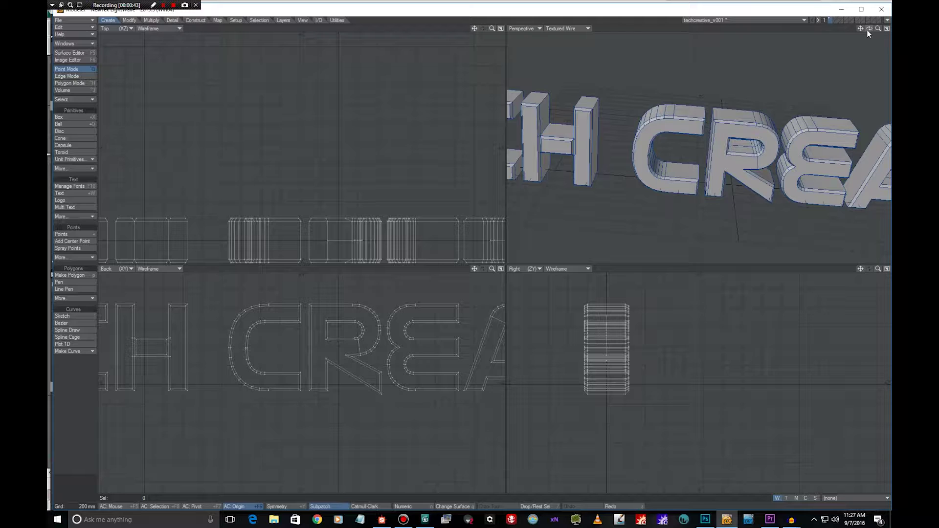
pyautogui.moveTo(877, 28); pyautogui.dragTo(219, 19)
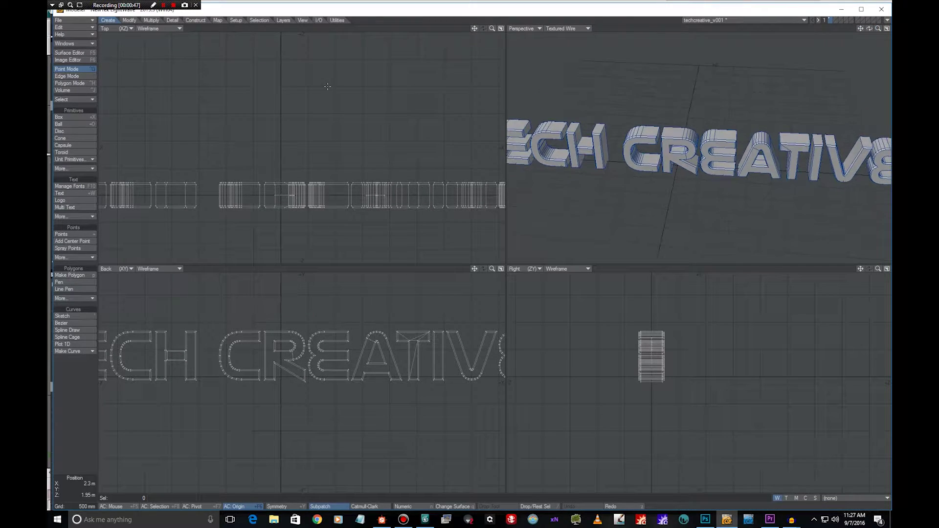
# - In the Map tab, set the vertex map selector to T and choose techcreatetex
pyautogui.click(219, 19)
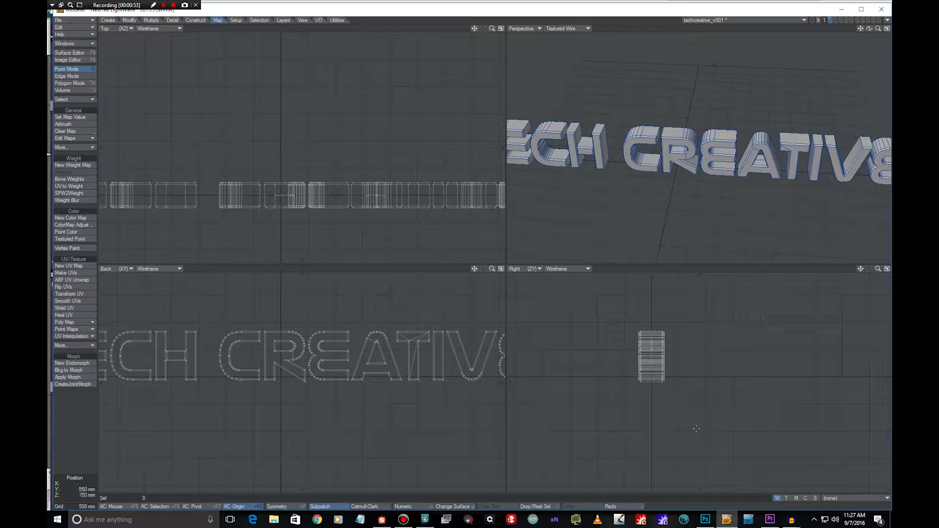
pyautogui.click(798, 498)
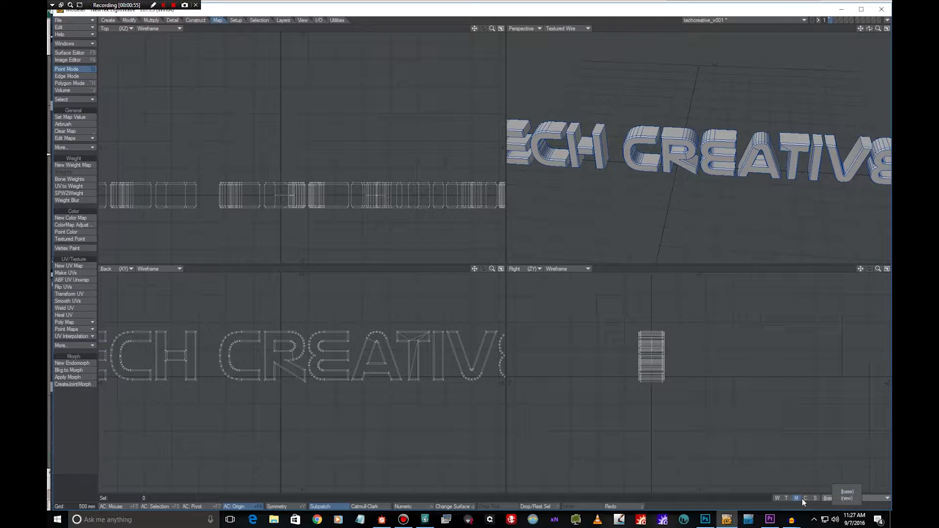
pyautogui.click(785, 498)
pyautogui.click(828, 498)
pyautogui.click(826, 491)
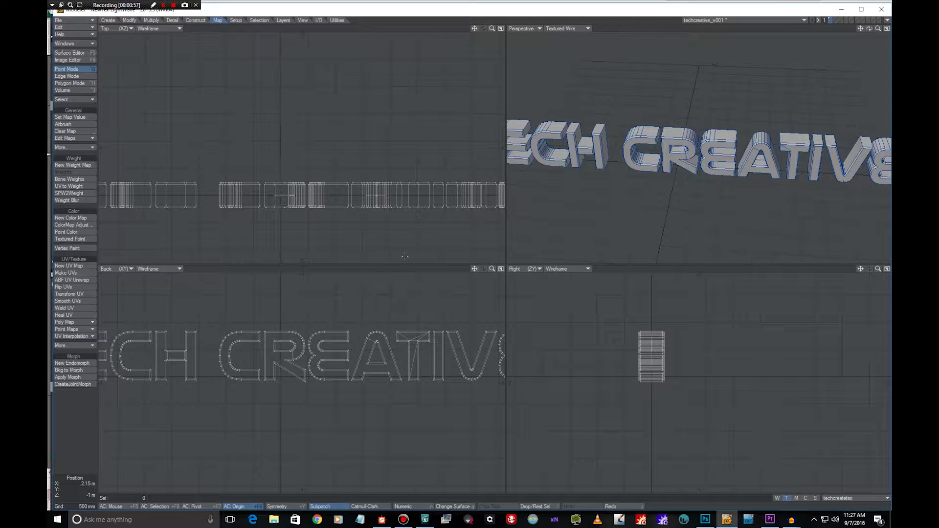
# - Switch the Top viewport to UV Texture to show the flattened letter layout
pyautogui.click(105, 28)
pyautogui.click(117, 78)
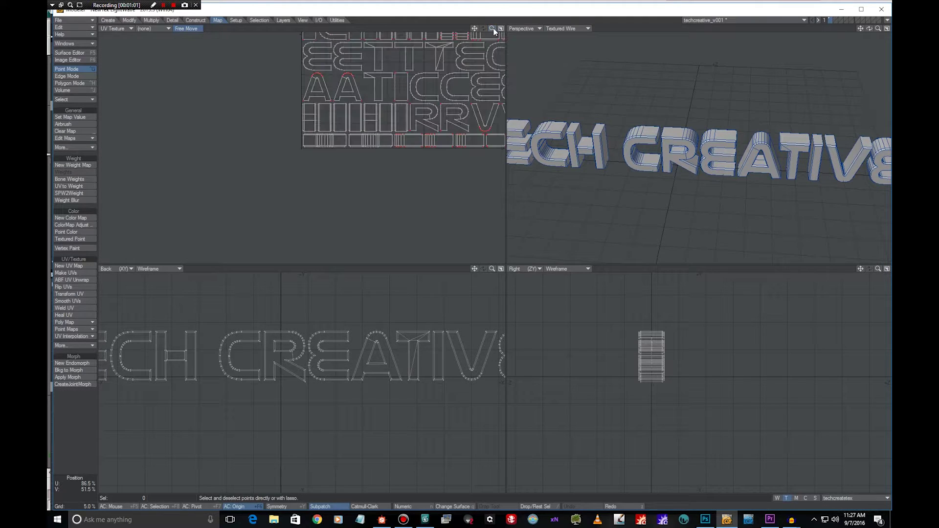
pyautogui.moveTo(473, 28)
pyautogui.mouseDown()
pyautogui.moveTo(488, 44)
pyautogui.moveTo(491, 29)
pyautogui.moveTo(484, 41)
pyautogui.mouseUp()
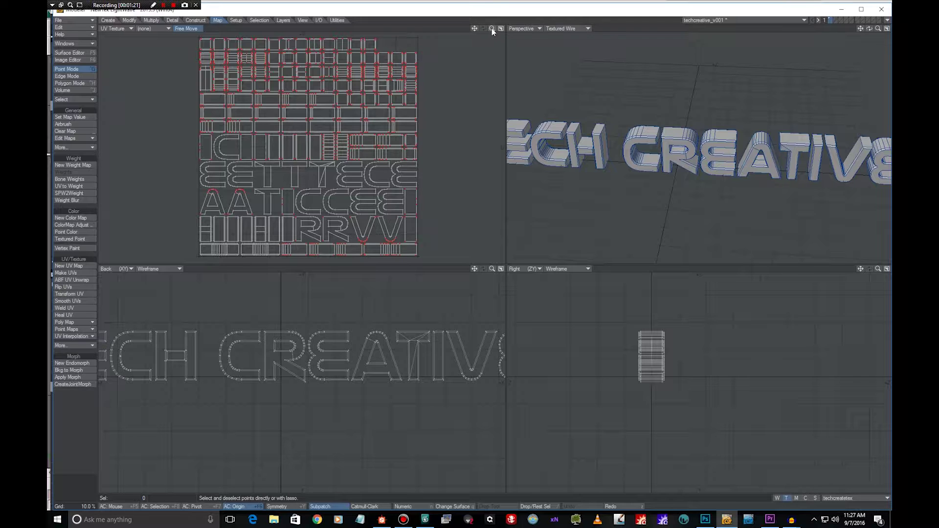
pyautogui.moveTo(492, 28); pyautogui.dragTo(478, 29)
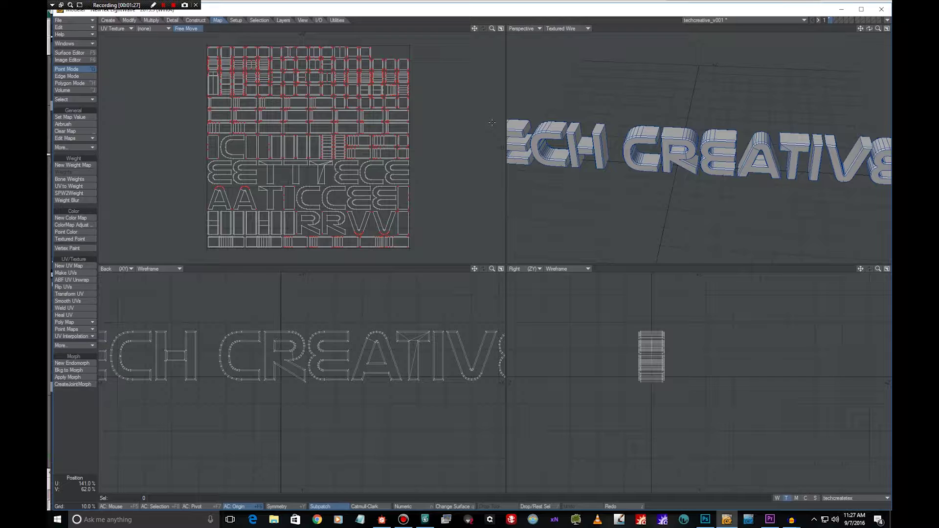
pyautogui.keyDown('alt'); pyautogui.moveTo(683, 179); pyautogui.dragTo(714, 184); pyautogui.keyUp('alt')
# - Switch to 3ds Max and zoom and orbit the Perspective view around the red extruded text
pyautogui.click(424, 519)
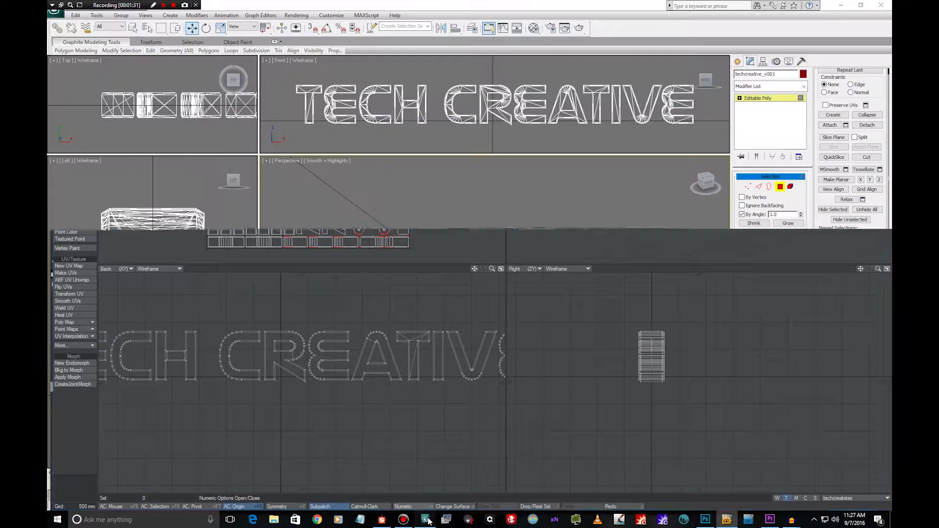
pyautogui.scroll(-4, 547, 360)
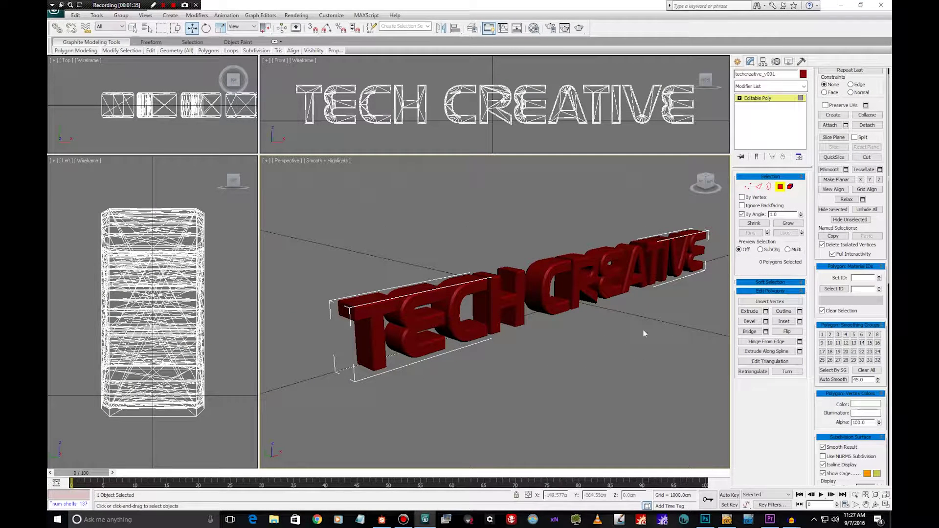
pyautogui.scroll(-3, 624, 321)
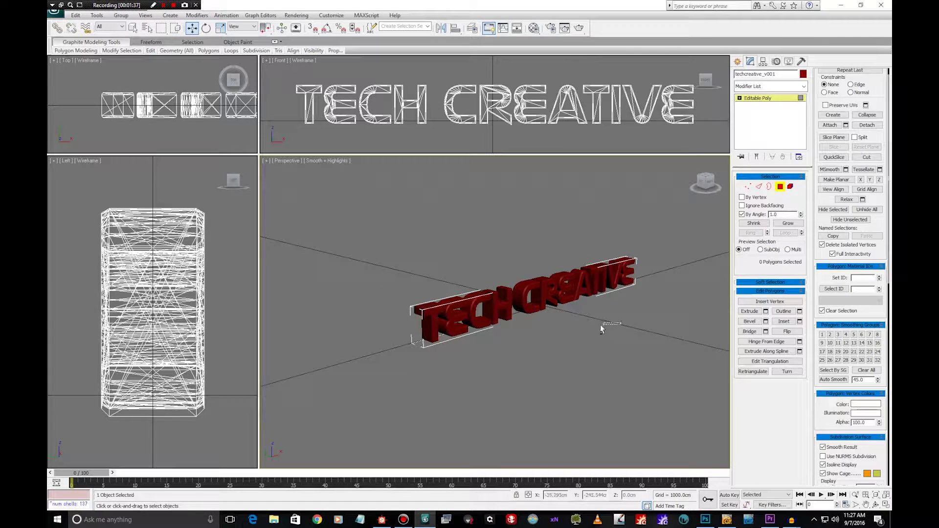
pyautogui.moveTo(600, 324)
pyautogui.keyDown('alt'); pyautogui.mouseDown(button='middle')
pyautogui.moveTo(539, 322)
pyautogui.moveTo(589, 321)
pyautogui.mouseUp(button='middle'); pyautogui.keyUp('alt')
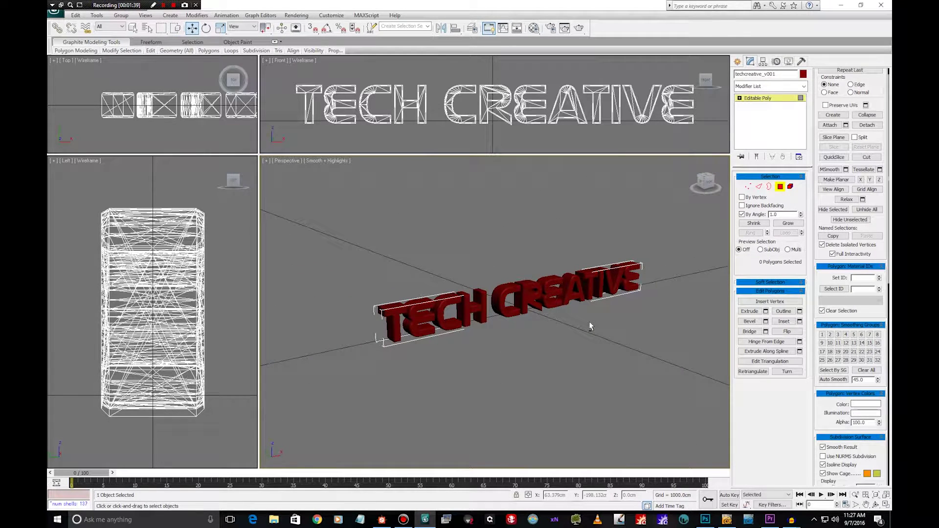
pyautogui.scroll(2, 588, 321)
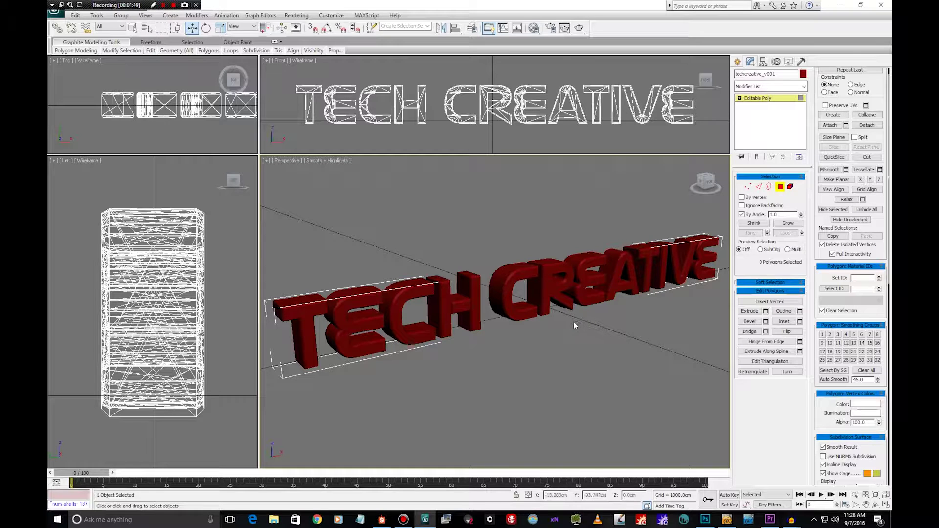
pyautogui.moveTo(384, 519)
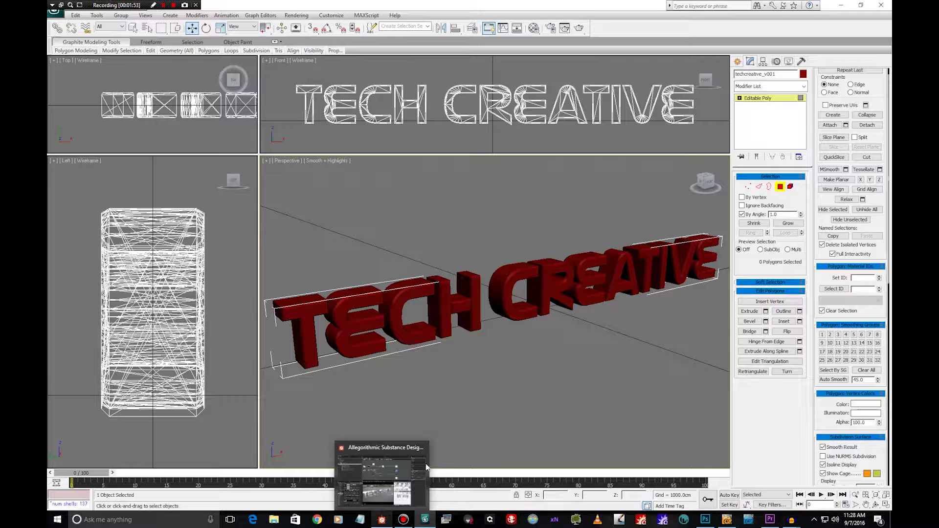
pyautogui.keyDown('alt'); pyautogui.moveTo(524, 365); pyautogui.dragTo(602, 352, button='middle'); pyautogui.keyUp('alt')
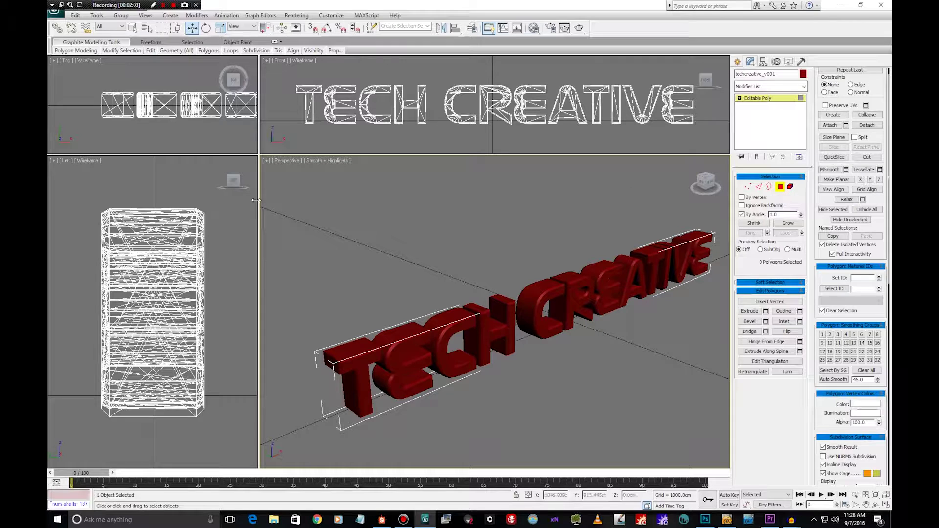
# - Deselect the logo's polygons, orbit to face it frontally, and switch to another application
pyautogui.moveTo(137, 185); pyautogui.dragTo(166, 452)
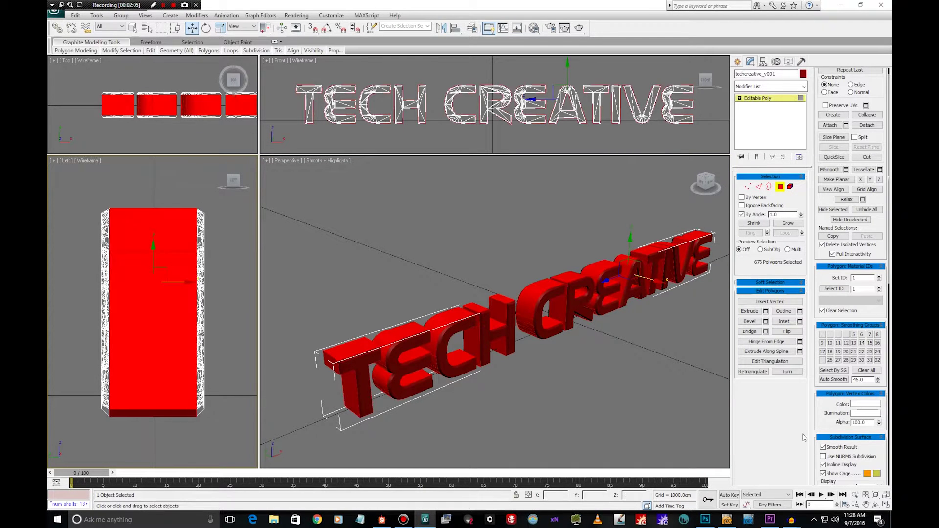
pyautogui.scroll(-4, 845, 326)
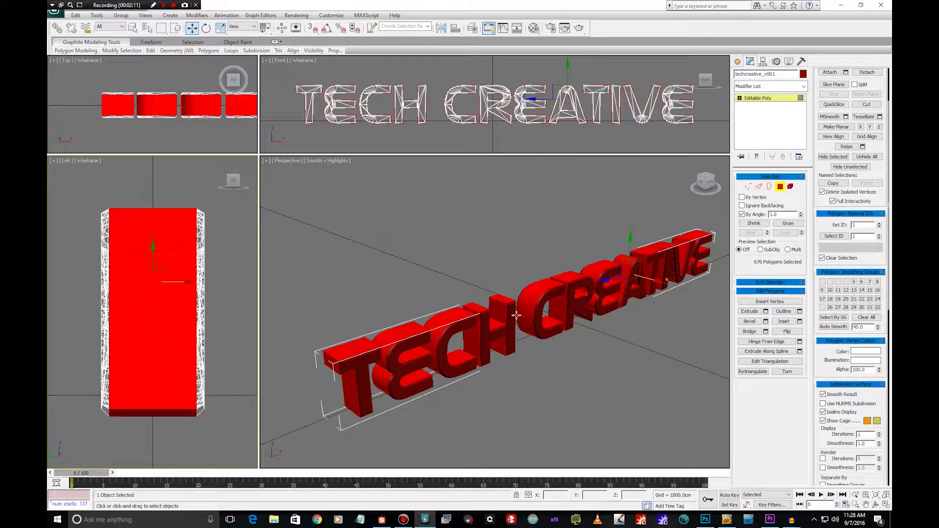
pyautogui.click(641, 363)
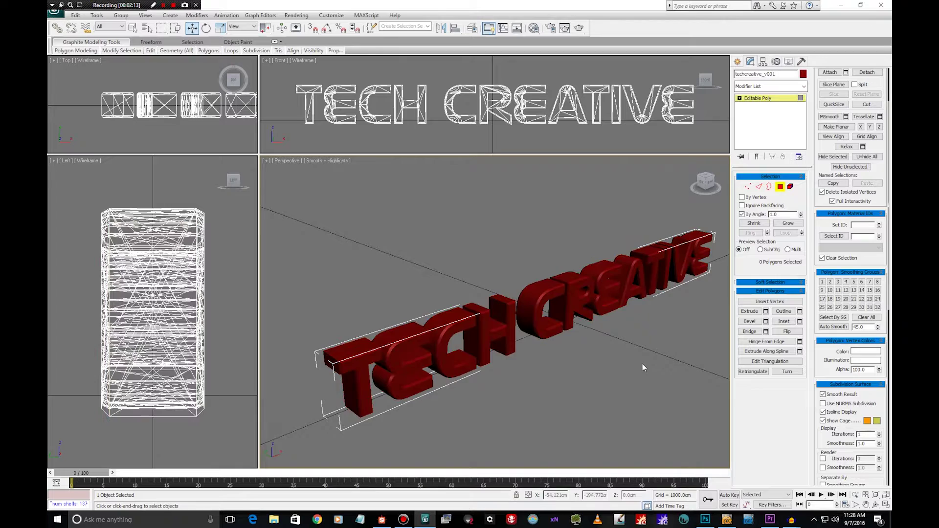
pyautogui.moveTo(641, 362)
pyautogui.keyDown('alt'); pyautogui.mouseDown(button='middle')
pyautogui.moveTo(586, 360)
pyautogui.moveTo(638, 360)
pyautogui.mouseUp(button='middle'); pyautogui.keyUp('alt')
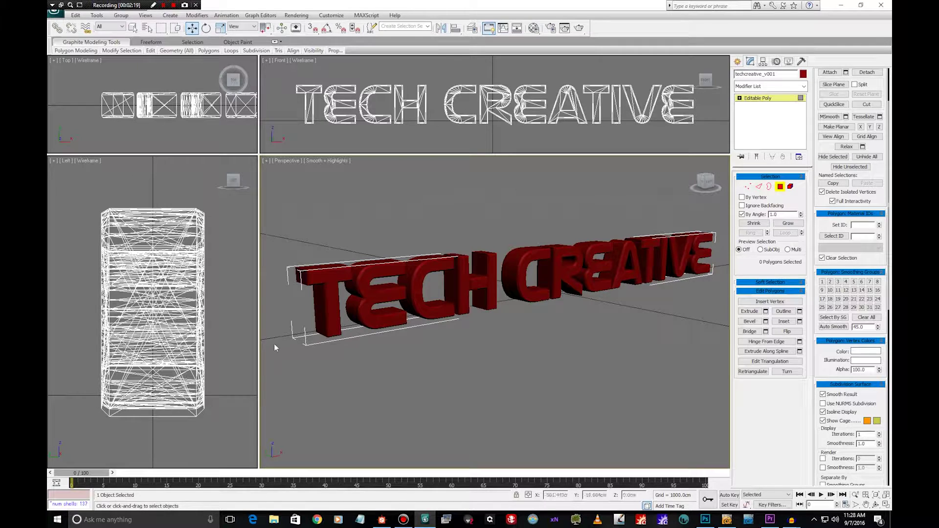
pyautogui.click(382, 520)
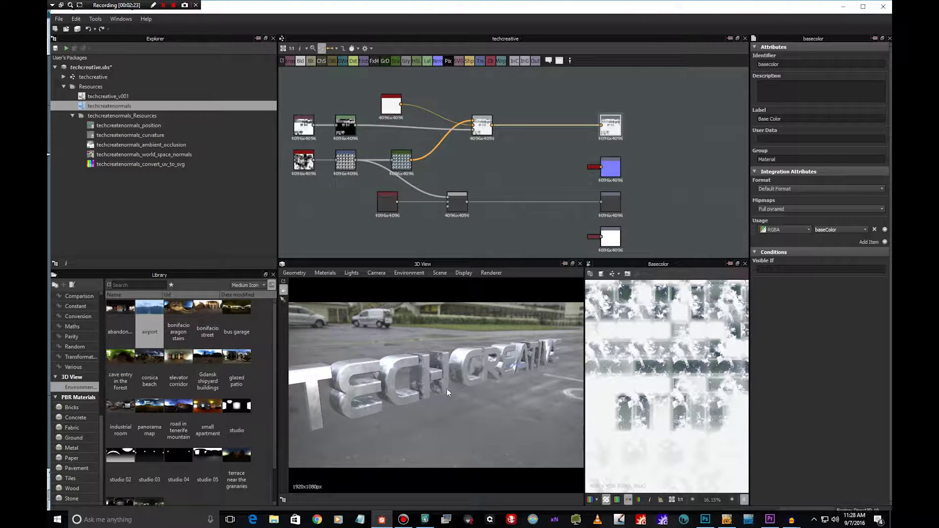
pyautogui.rightClick(121, 105)
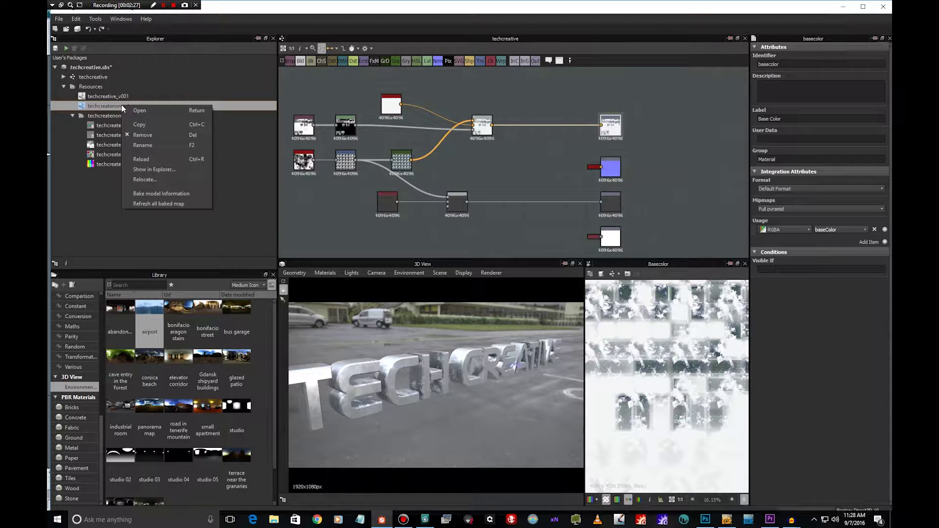
pyautogui.click(147, 193)
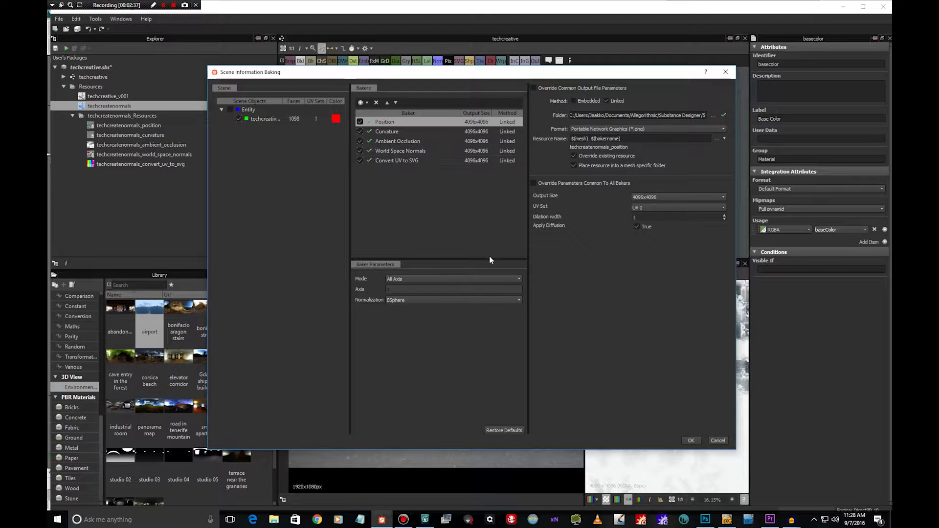
# - Close the baking settings without baking, recentre the graph, and rotate the 3D preview
pyautogui.click(717, 441)
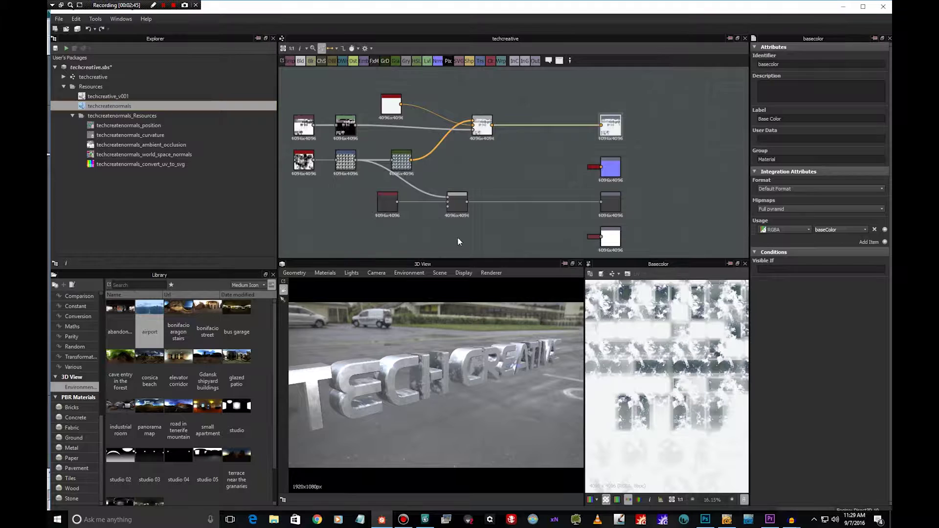
pyautogui.moveTo(462, 230); pyautogui.dragTo(506, 222, button='middle')
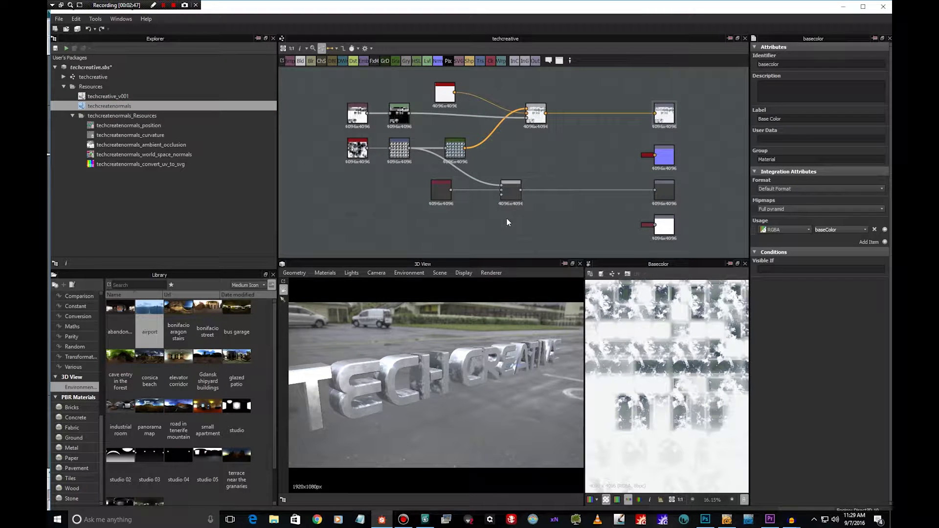
pyautogui.scroll(-1, 568, 229)
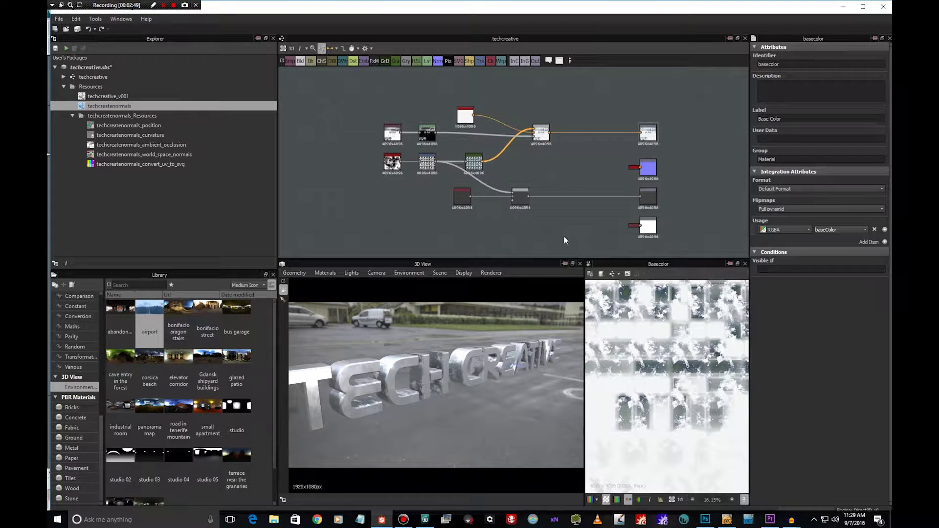
pyautogui.moveTo(527, 314); pyautogui.dragTo(582, 210)
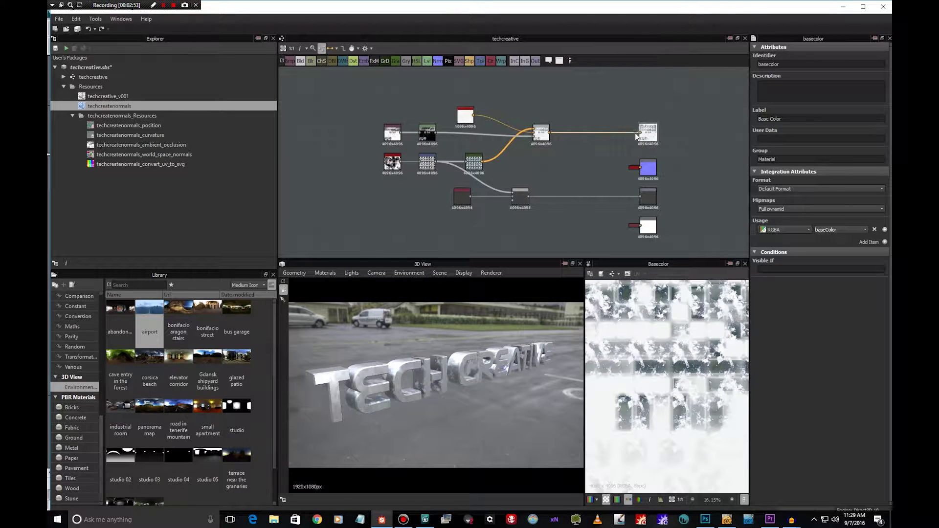
# - Select the pbr_metal_reflectance node and keep its Metal Color at Aluminium
pyautogui.click(395, 129)
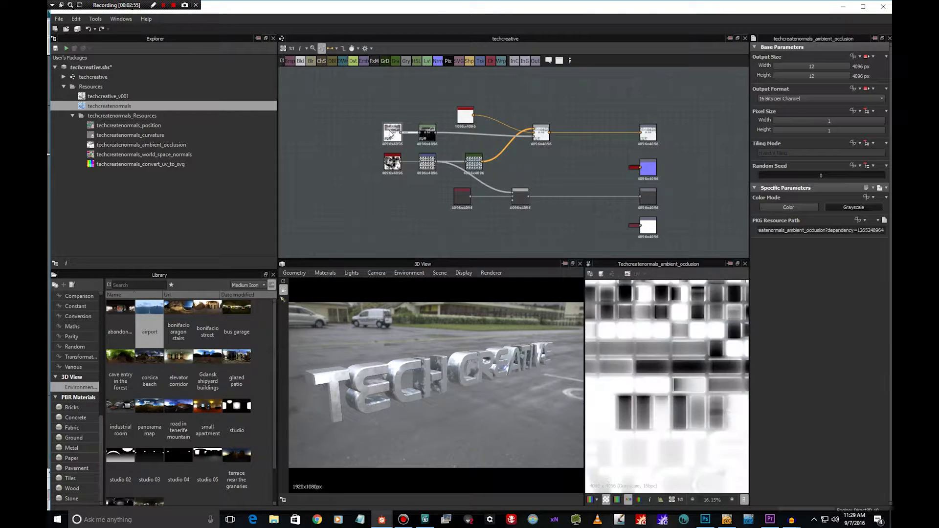
pyautogui.click(456, 113)
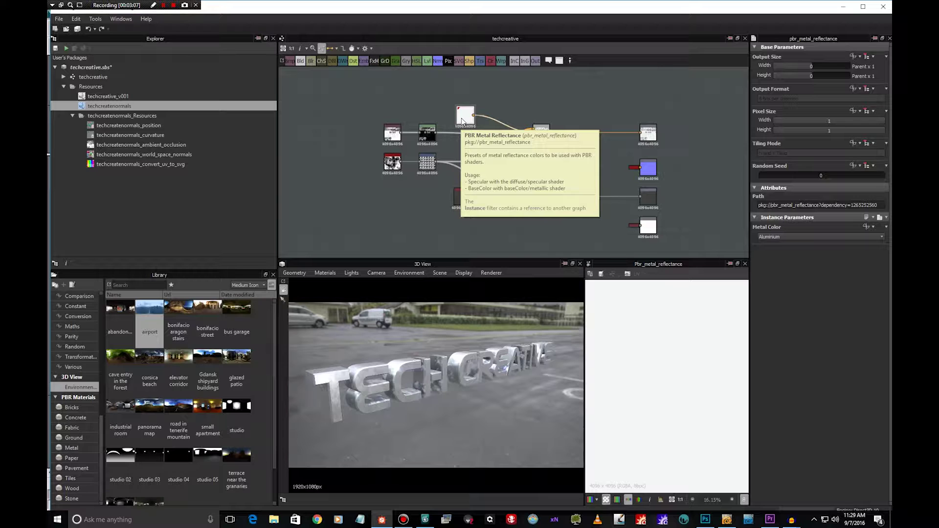
pyautogui.click(769, 236)
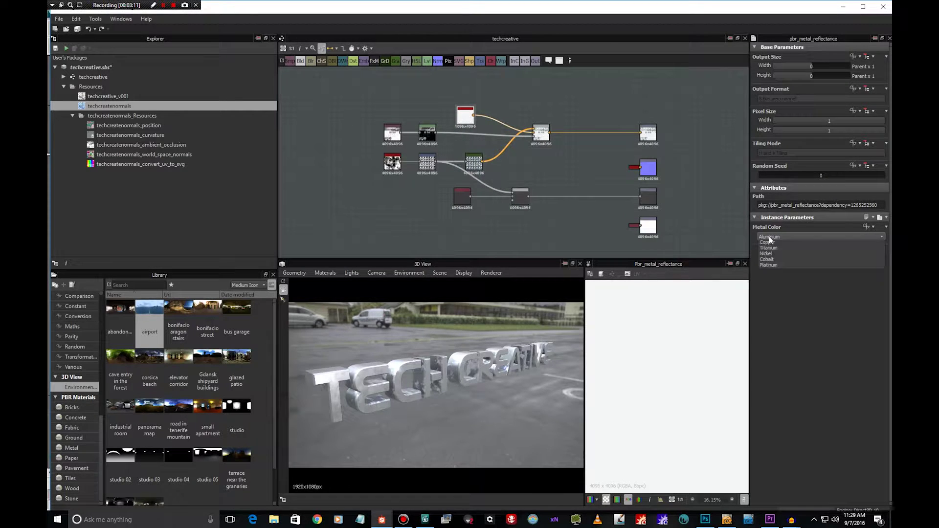
pyautogui.click(769, 236)
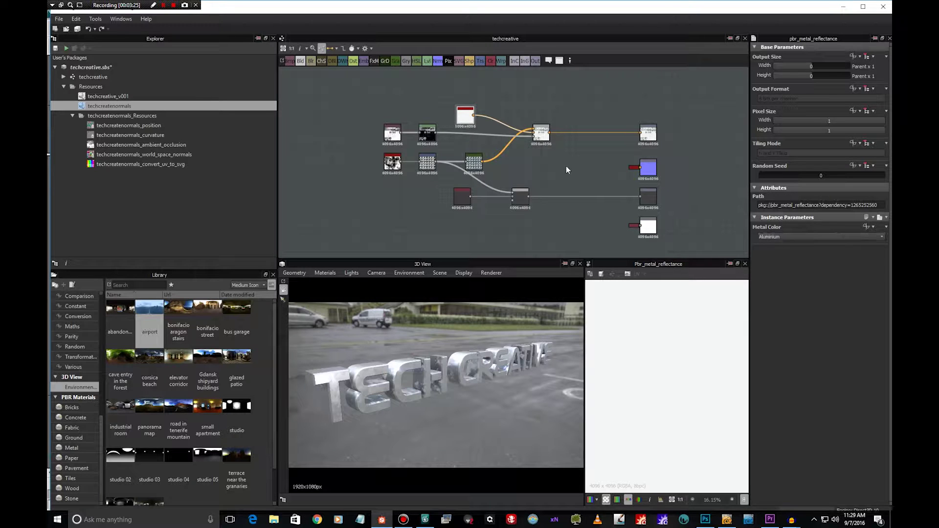
# - Preview the basecolor output, ambient occlusion map, Levels node and Blend node in turn
pyautogui.doubleClick(649, 132)
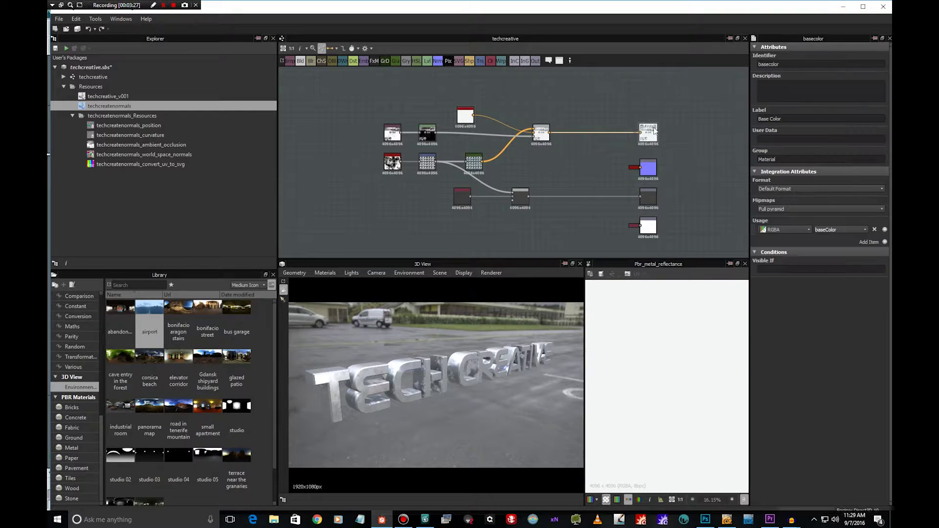
pyautogui.scroll(-3, 668, 356)
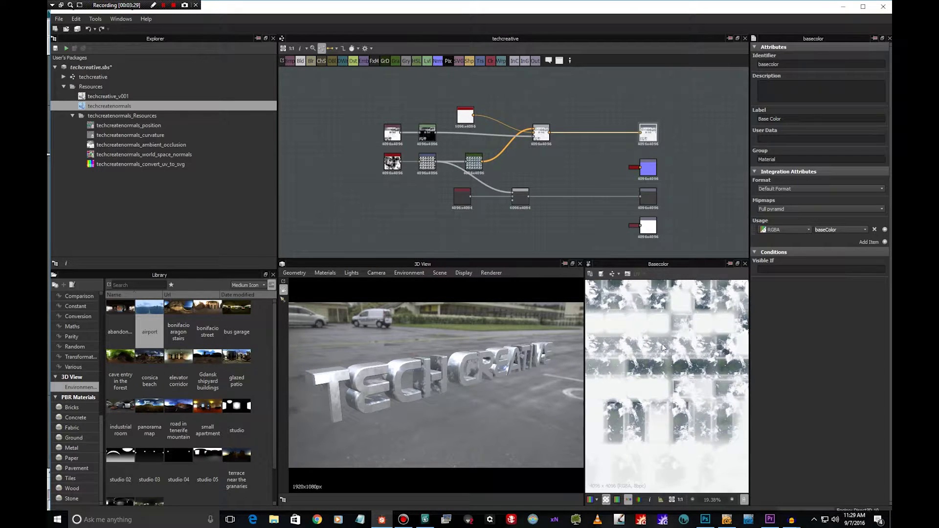
pyautogui.doubleClick(389, 140)
pyautogui.scroll(-2, 658, 375)
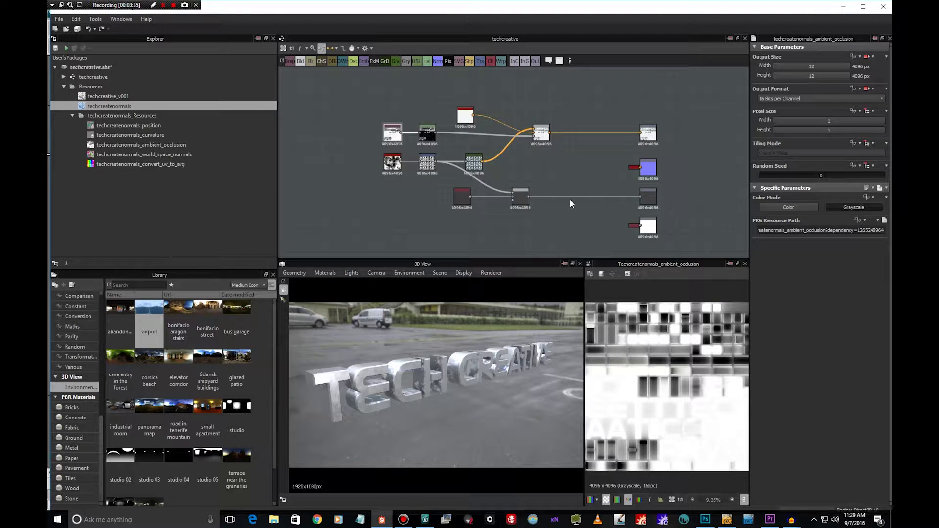
pyautogui.doubleClick(427, 136)
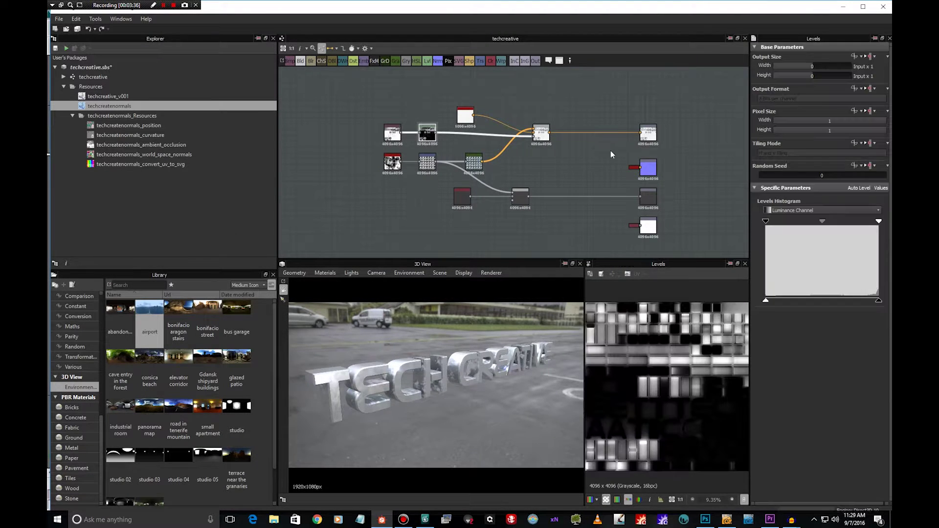
pyautogui.doubleClick(539, 140)
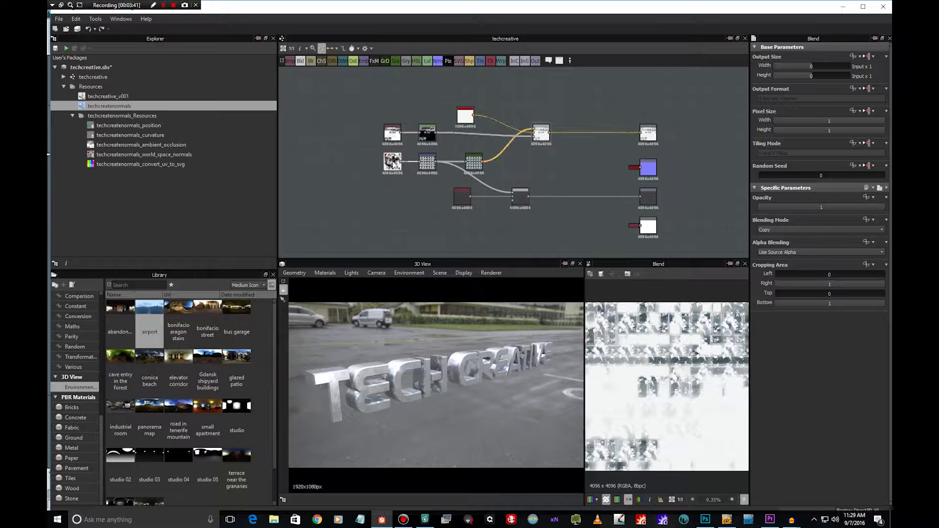
# - Step through grunge_map_007, Transformation 2D, Gradient Map and Blend outputs, then preview basecolor and Normal
pyautogui.doubleClick(393, 163)
pyautogui.scroll(-2, 694, 414)
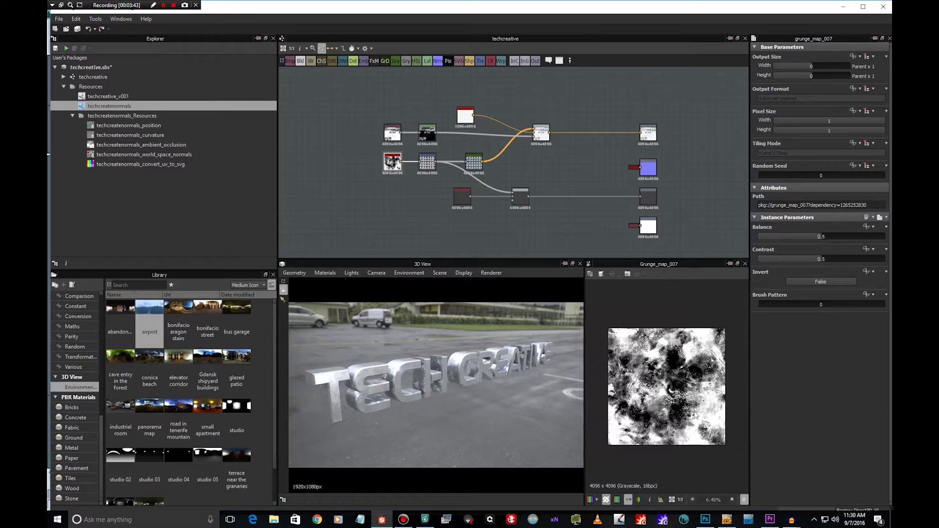
pyautogui.scroll(1, 662, 375)
pyautogui.doubleClick(434, 169)
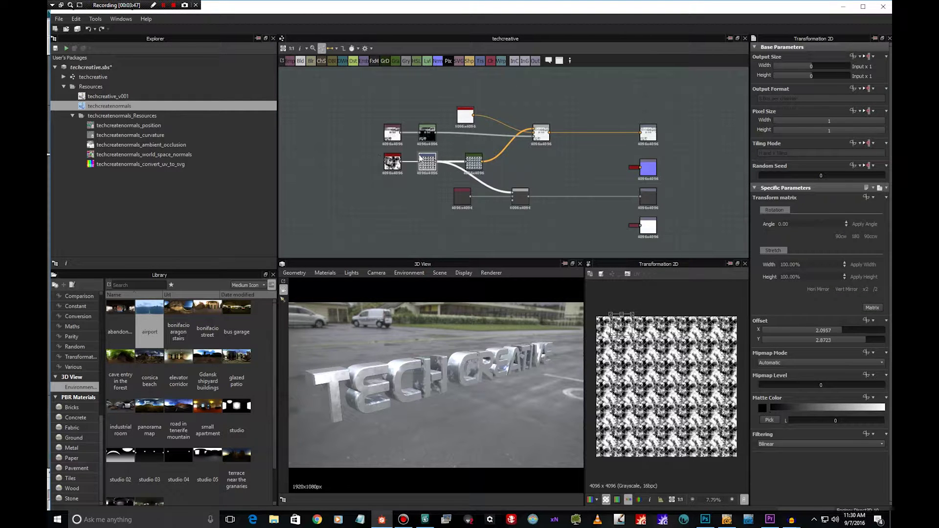
pyautogui.doubleClick(546, 138)
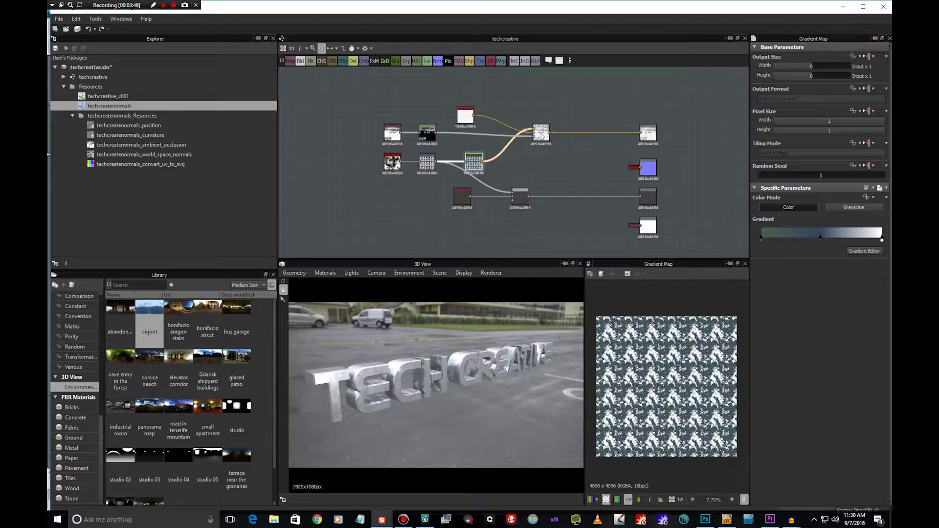
pyautogui.doubleClick(421, 135)
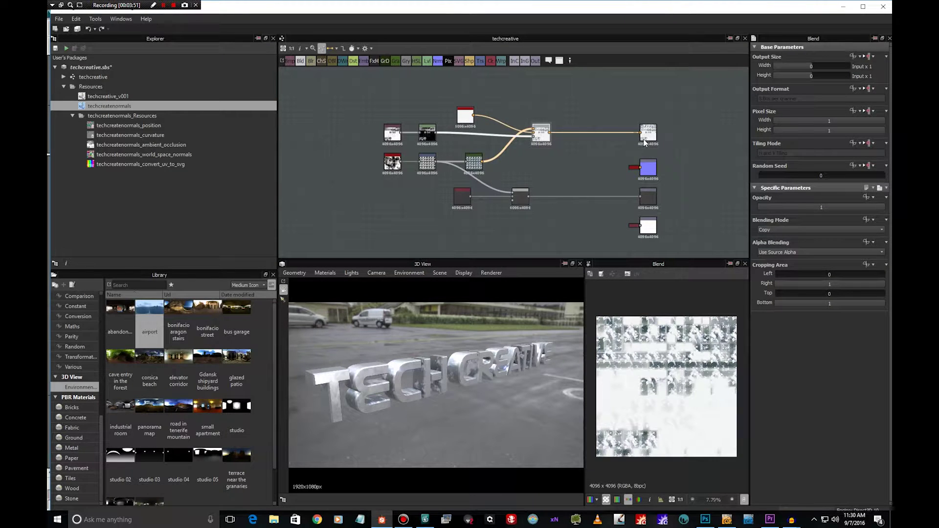
pyautogui.doubleClick(644, 141)
pyautogui.moveTo(530, 373); pyautogui.dragTo(466, 350)
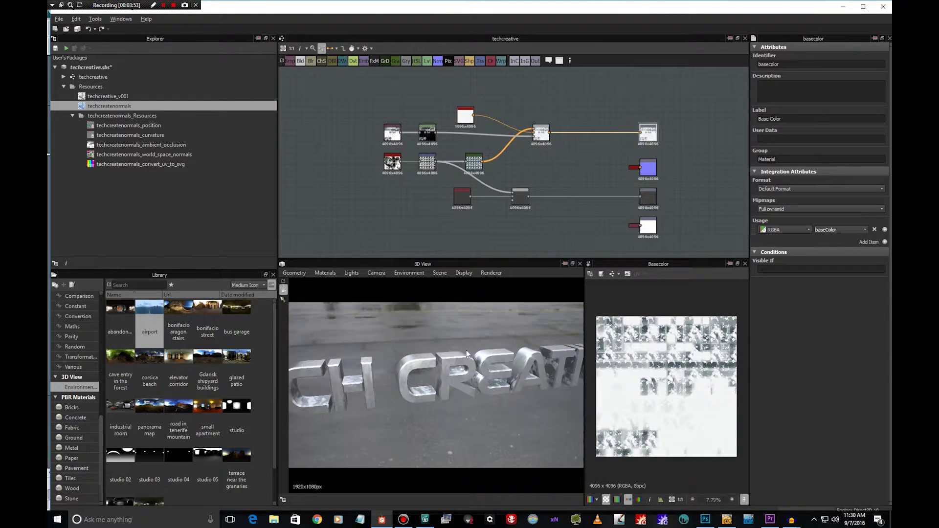
pyautogui.doubleClick(646, 167)
# - Add a normal_color node off the Normal output, then delete it to leave Normal unconnected
pyautogui.scroll(-3, 616, 357)
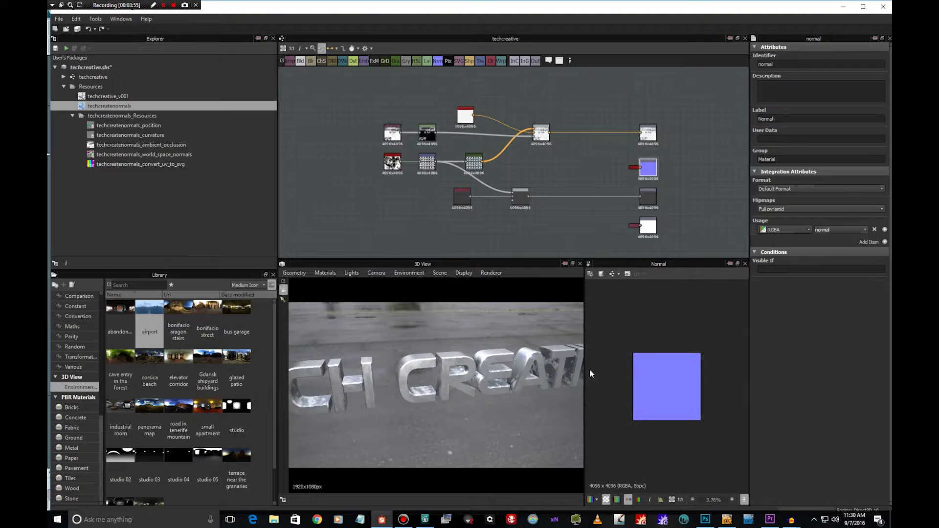
pyautogui.moveTo(589, 369); pyautogui.dragTo(504, 338)
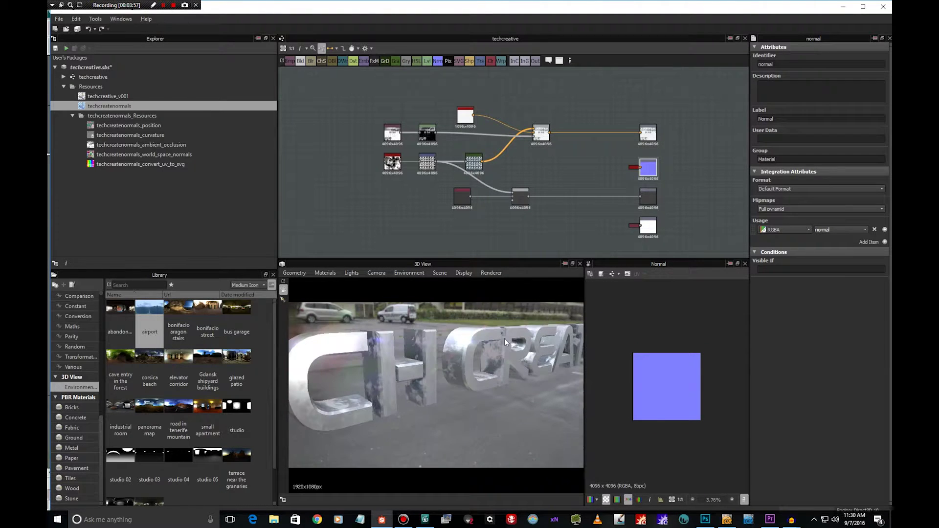
pyautogui.moveTo(636, 170); pyautogui.dragTo(586, 169)
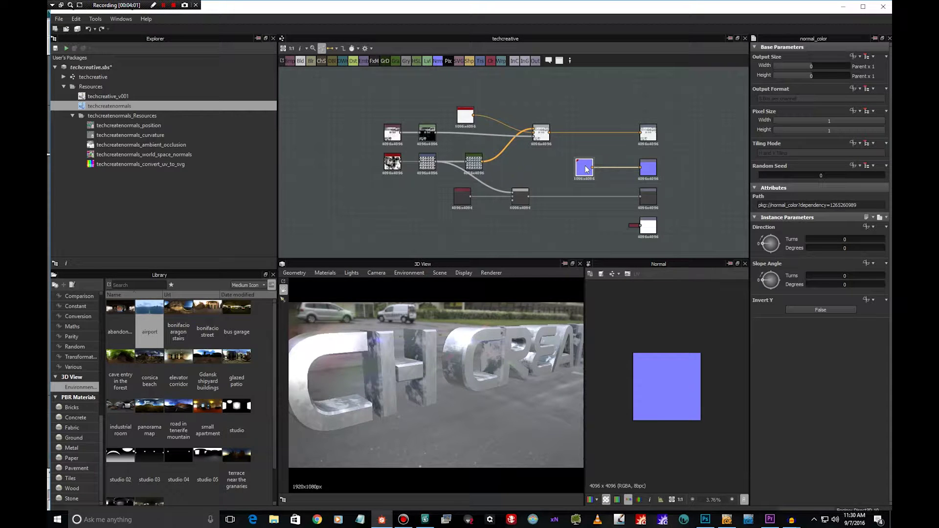
pyautogui.press('Delete')
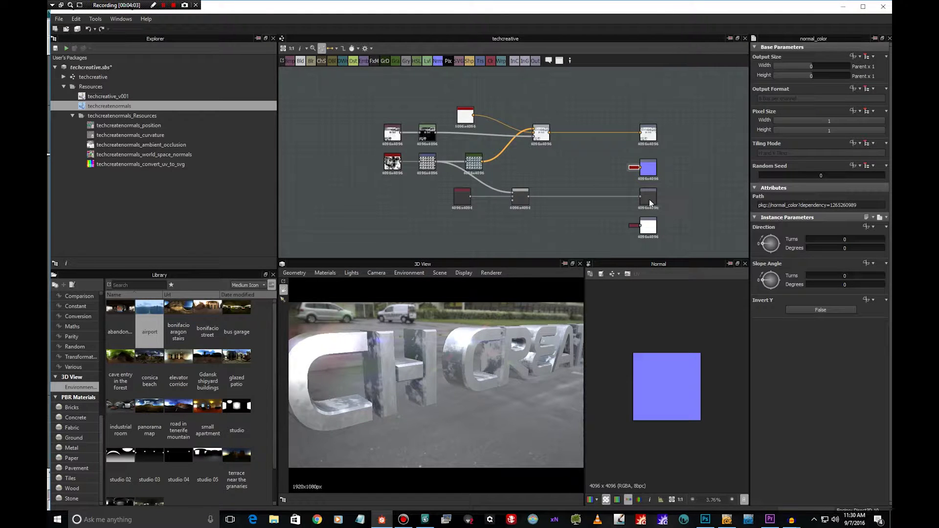
# - Preview the roughness output's dark grey map and move the 3D camera closer to the letters
pyautogui.click(644, 197)
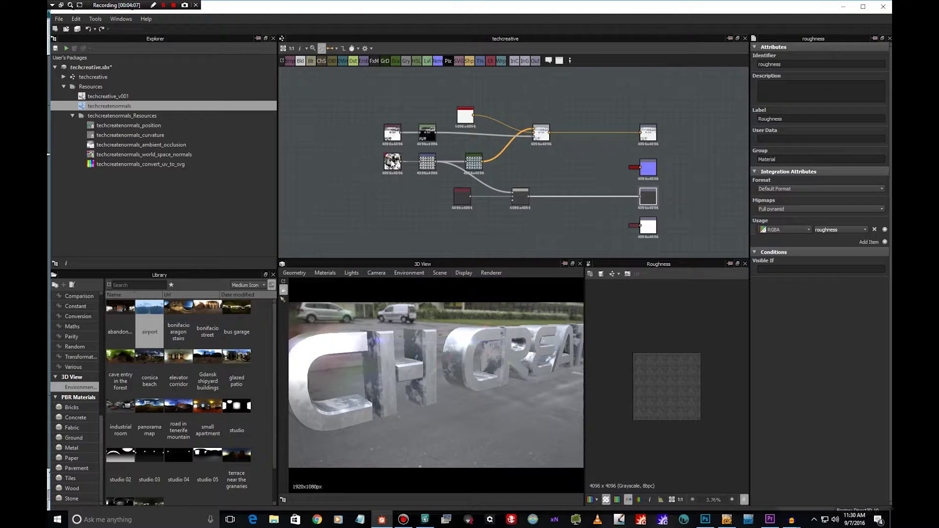
pyautogui.moveTo(509, 294); pyautogui.dragTo(487, 337)
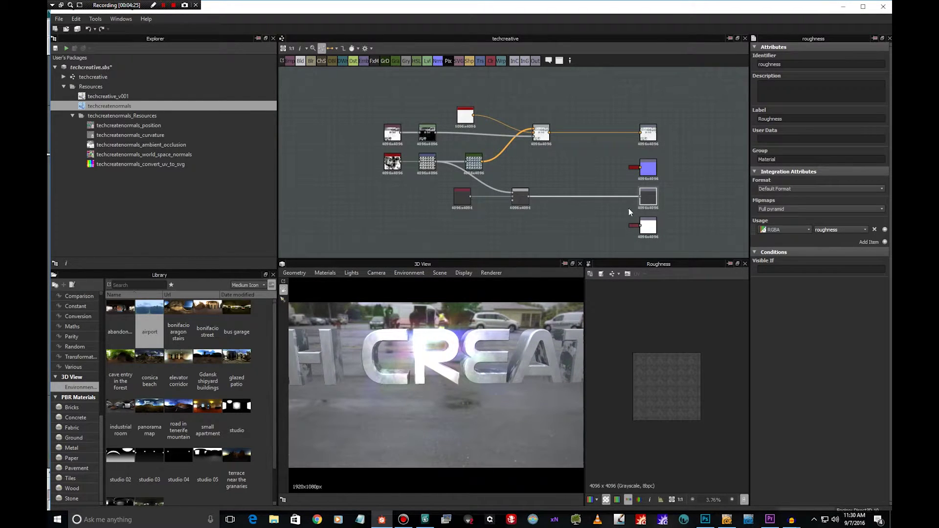
pyautogui.scroll(3, 459, 204)
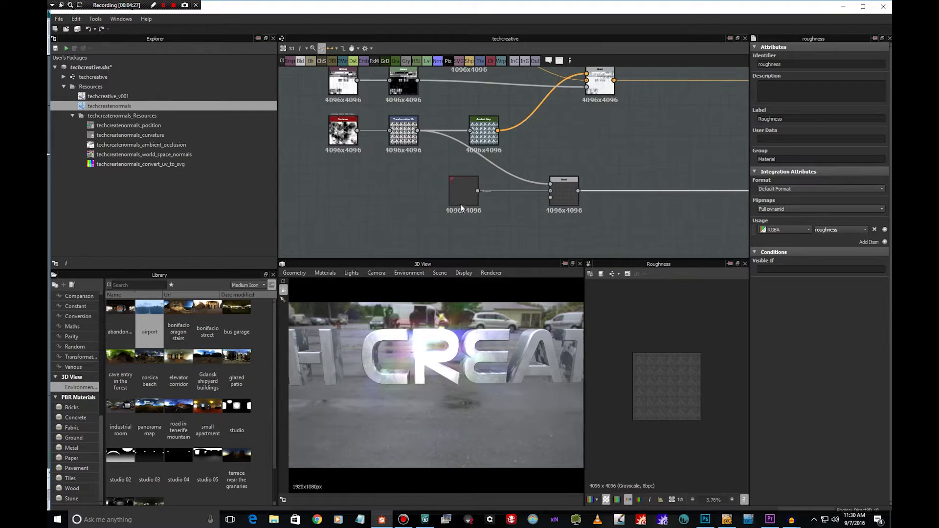
# - Try several grey levels on the Uniform Color's Output Color, settling on L 43
pyautogui.click(459, 198)
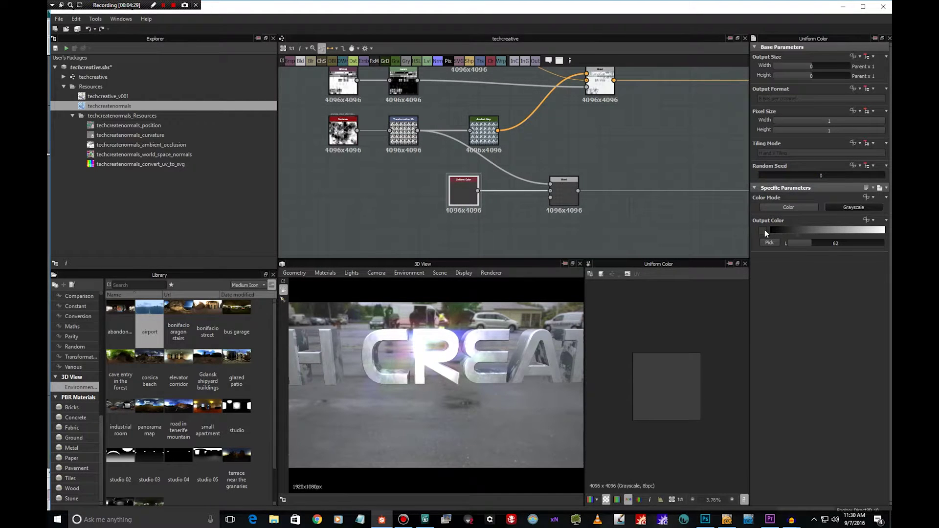
pyautogui.click(786, 232)
pyautogui.click(801, 231)
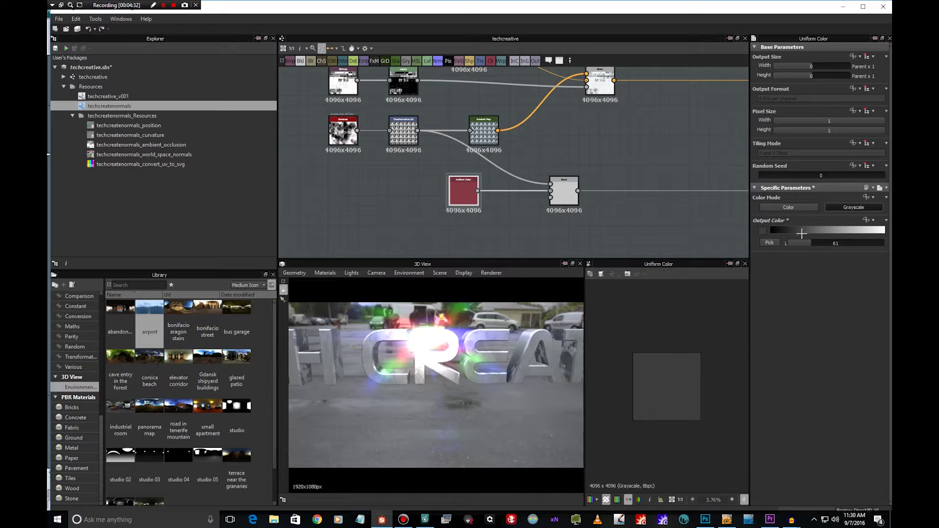
pyautogui.click(838, 232)
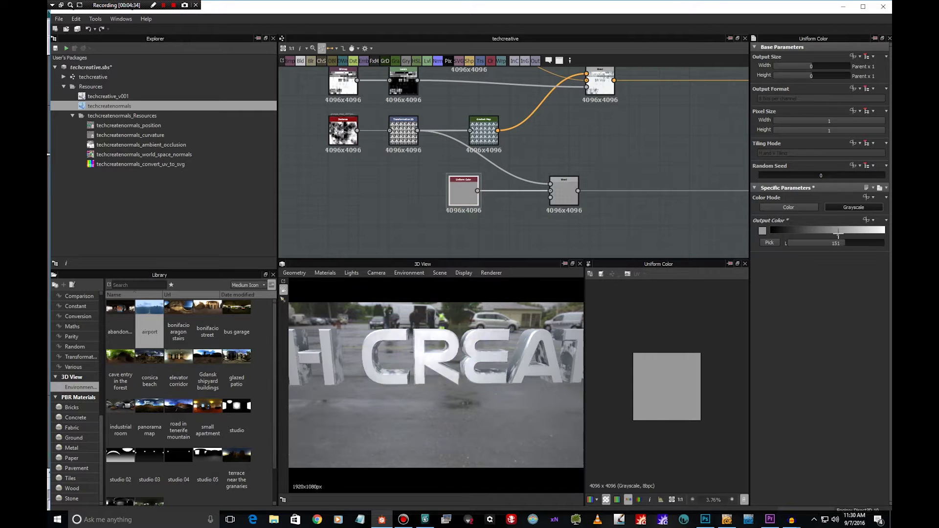
pyautogui.click(884, 231)
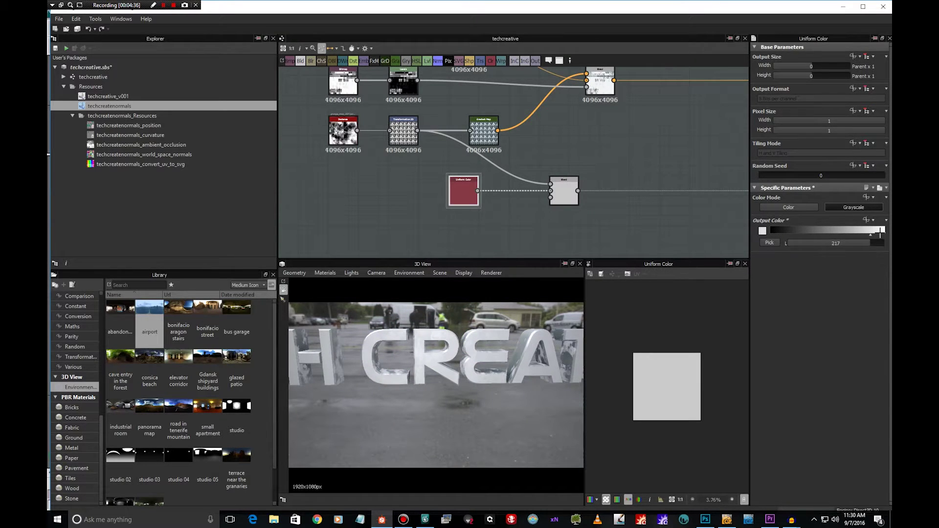
pyautogui.click(885, 231)
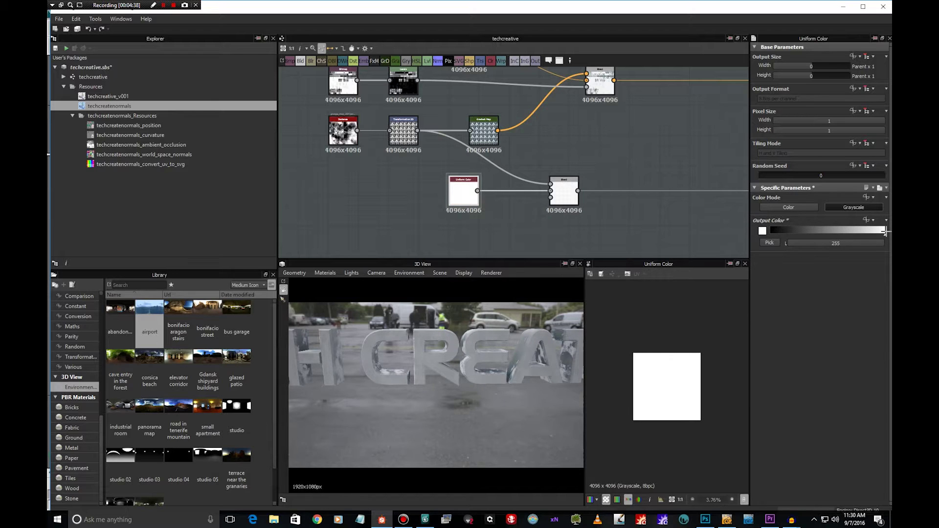
pyautogui.click(835, 231)
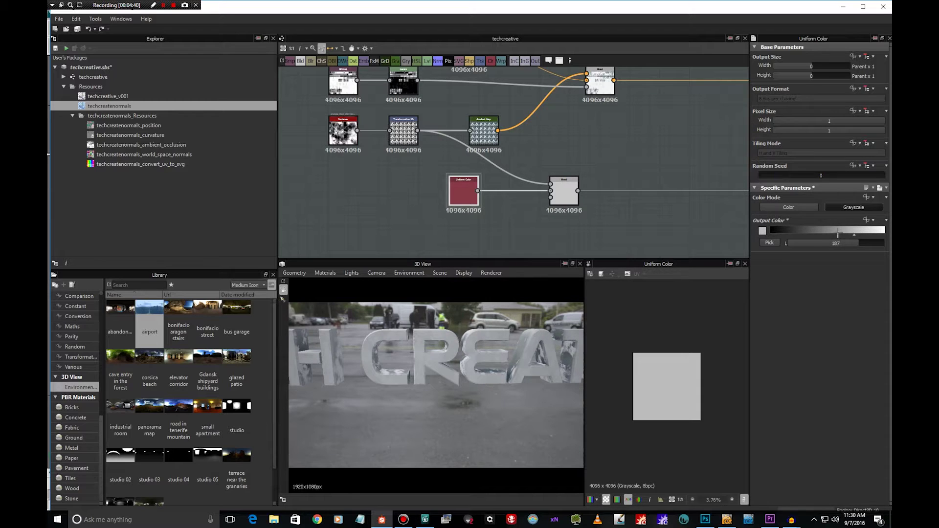
pyautogui.moveTo(834, 235); pyautogui.dragTo(788, 234)
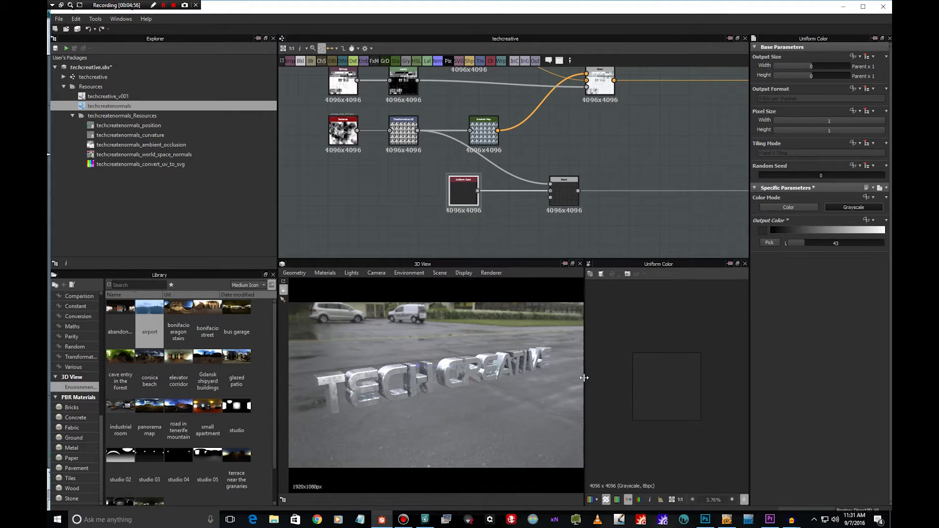
# - Zoom out to show the whole graph, keep the OpenGL renderer, and orbit to look down on the logo
pyautogui.scroll(-2, 621, 228)
pyautogui.moveTo(634, 227); pyautogui.dragTo(544, 203, button='middle')
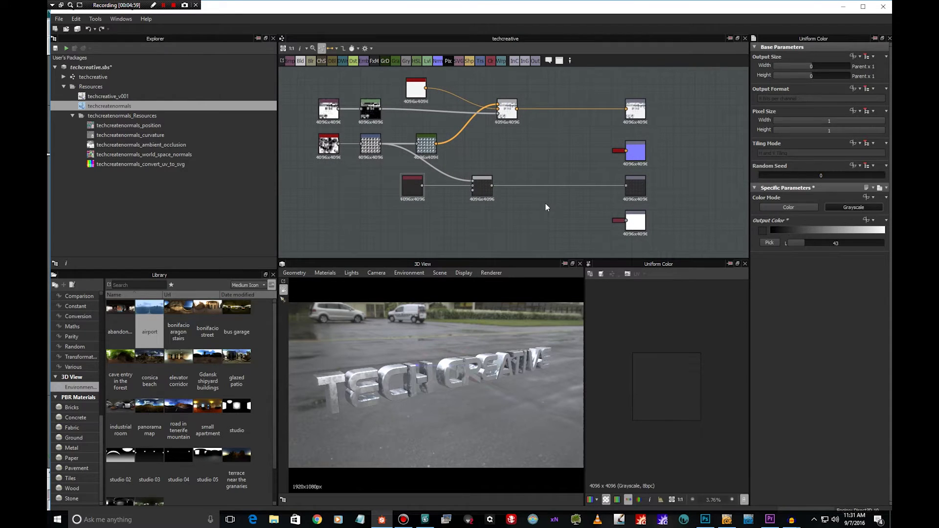
pyautogui.click(492, 273)
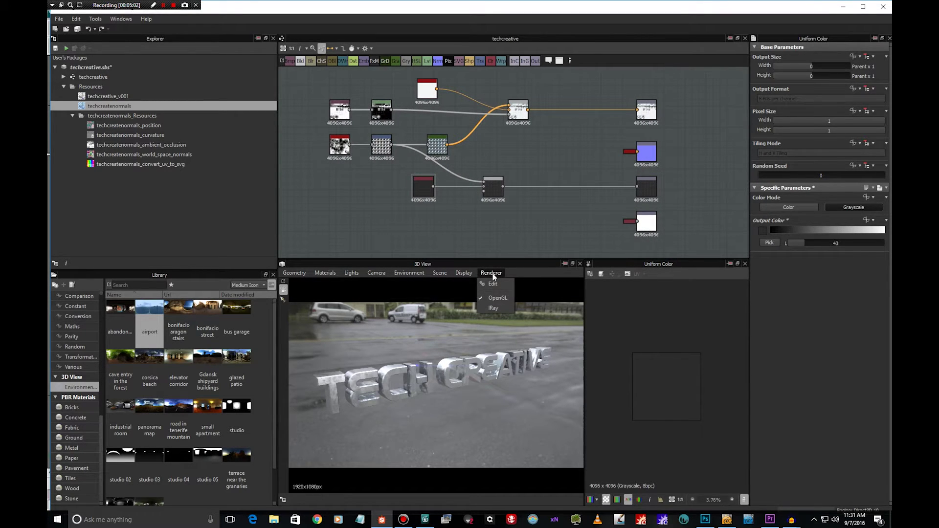
pyautogui.click(491, 274)
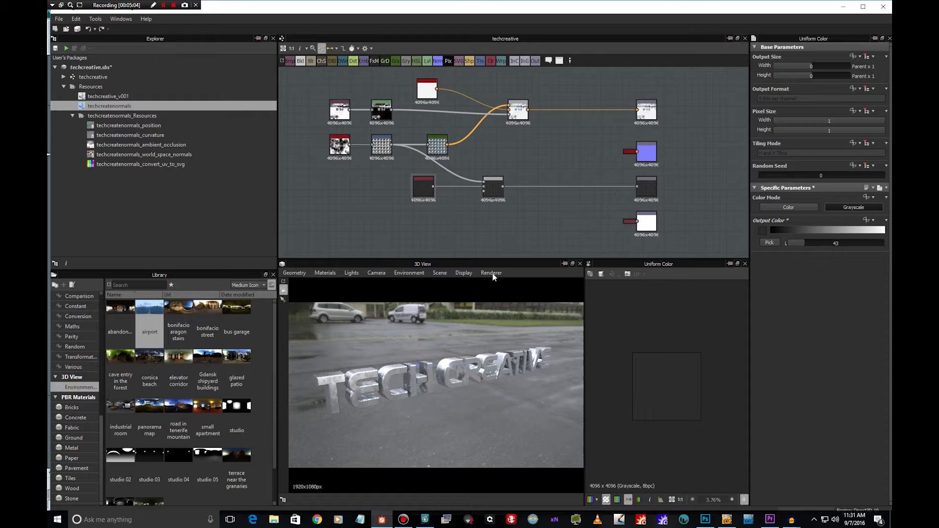
pyautogui.click(492, 274)
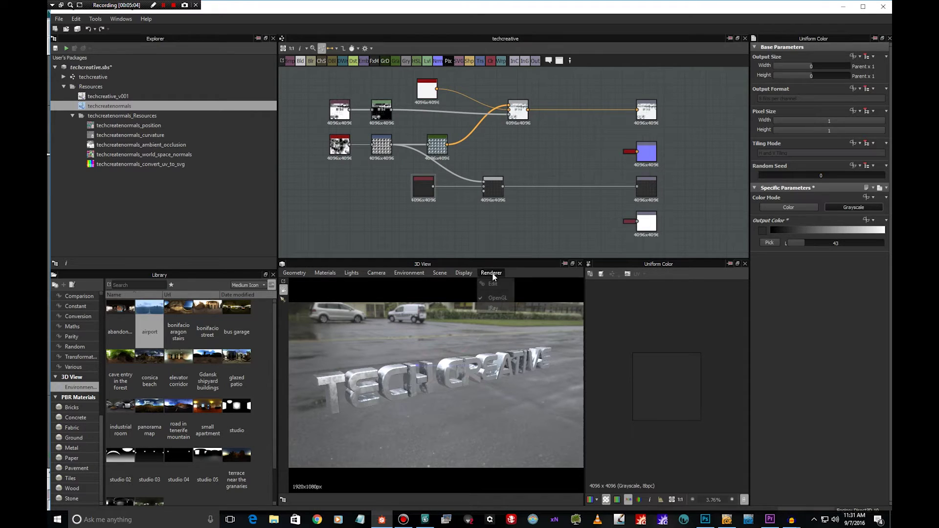
pyautogui.click(436, 326)
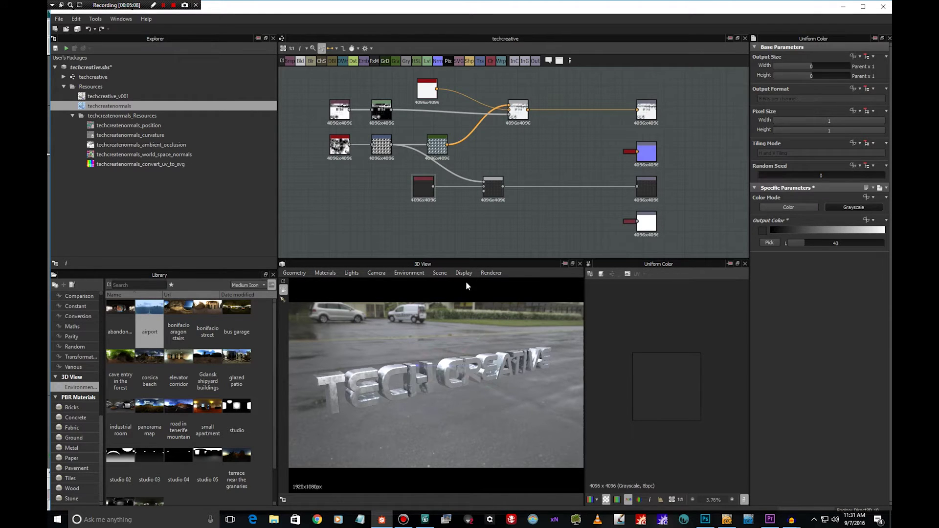
pyautogui.moveTo(488, 276); pyautogui.dragTo(452, 337)
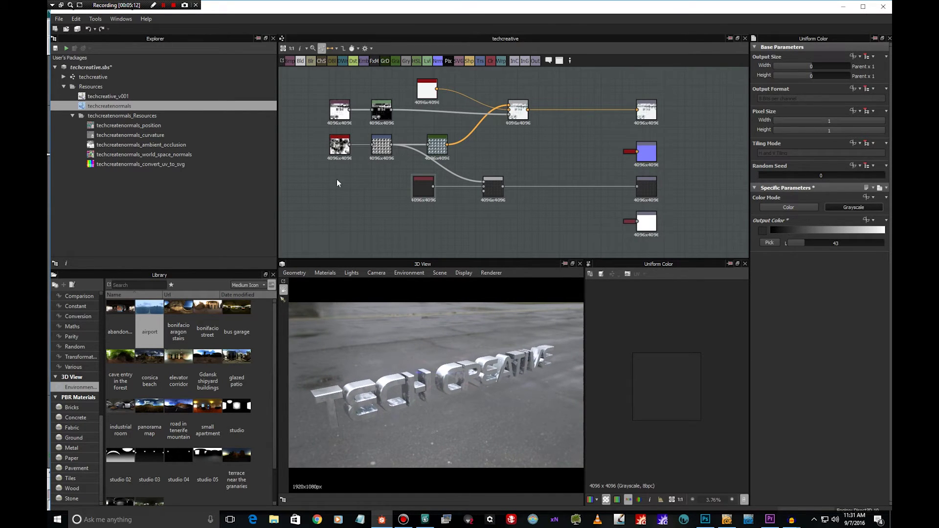